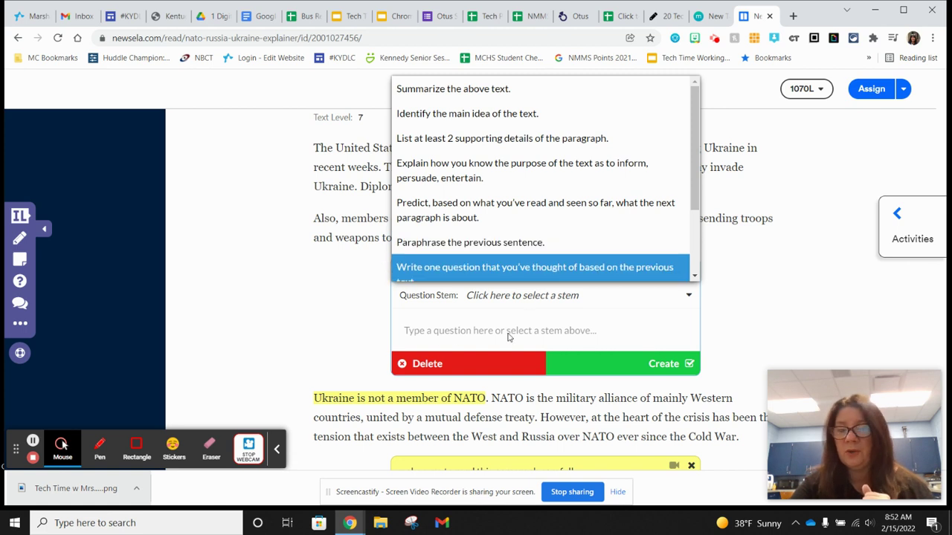
- Close the question stem list and switch to the Chrome Extensions presentation to review the Insert Learning entry
{"action": "left_click", "coordinate": [321, 303]}
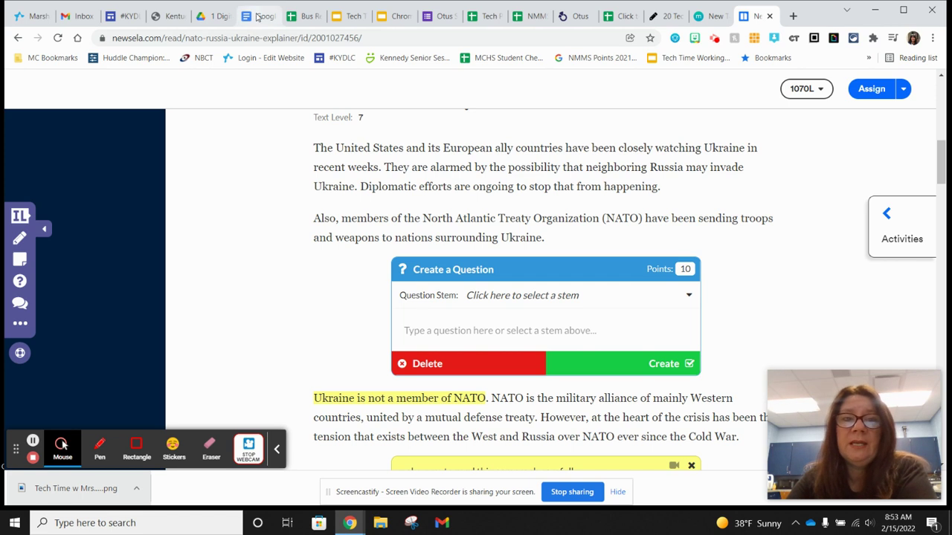
{"action": "left_click", "coordinate": [256, 16]}
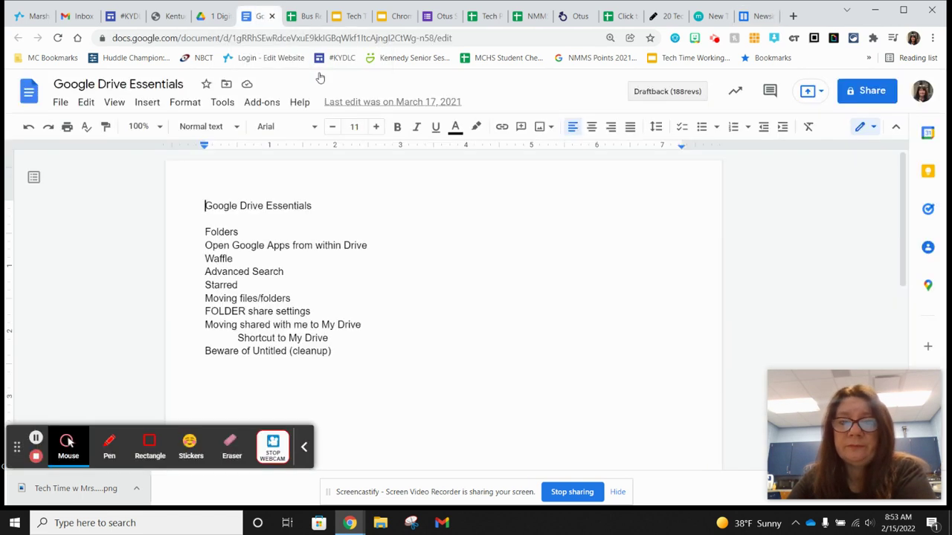
{"action": "left_click", "coordinate": [390, 16]}
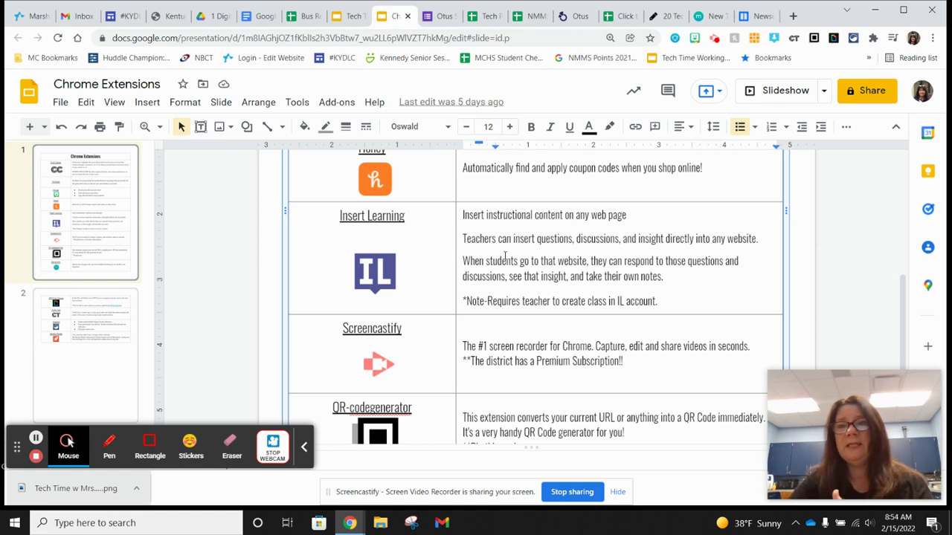
- Return to the Newsela NATO article and open its assignment creation page
{"action": "left_click", "coordinate": [758, 16]}
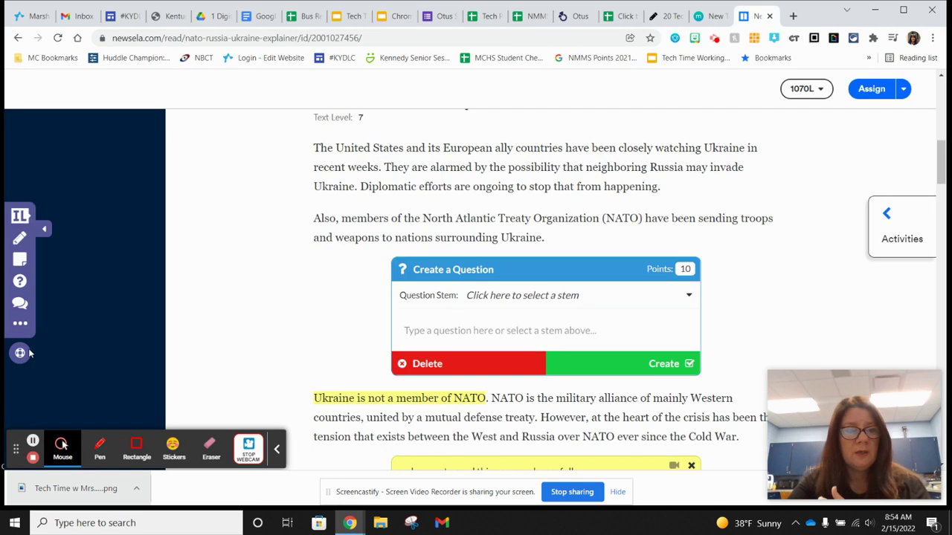
{"action": "left_click", "coordinate": [866, 93]}
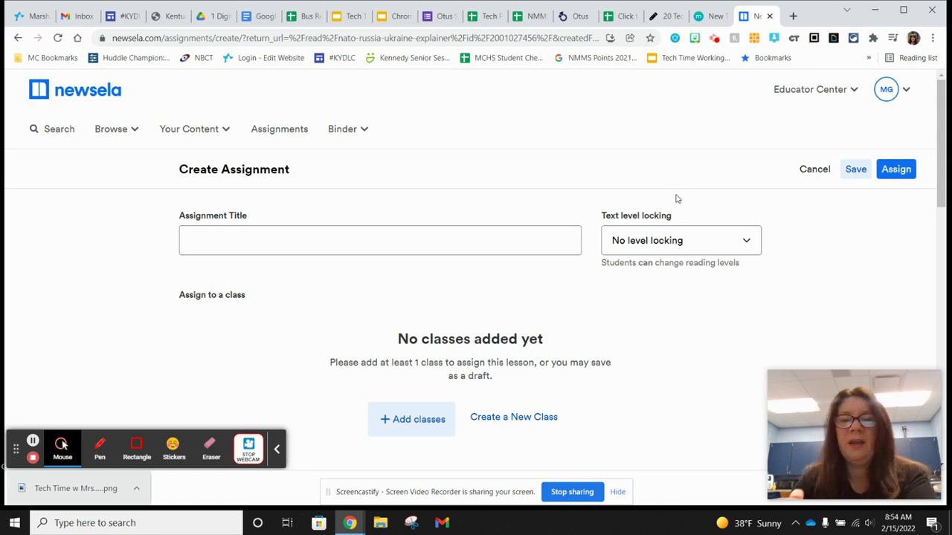
- Review the QR-codegenerator entry in the Chrome Extensions presentation and open the browser's sharing options for the page
{"action": "left_click", "coordinate": [395, 16]}
{"action": "scroll", "coordinate": [557, 238], "scroll_direction": "down", "scroll_amount": 3}
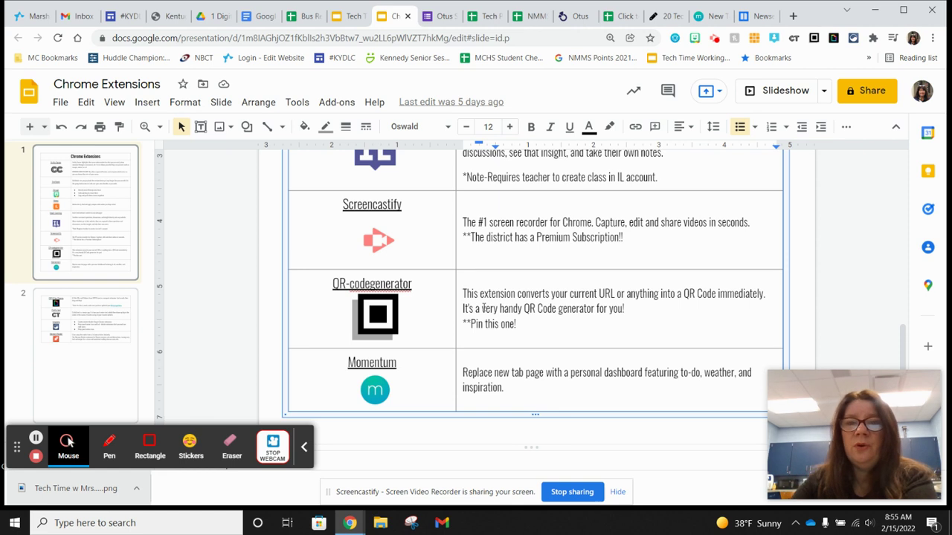
{"action": "left_click", "coordinate": [630, 38]}
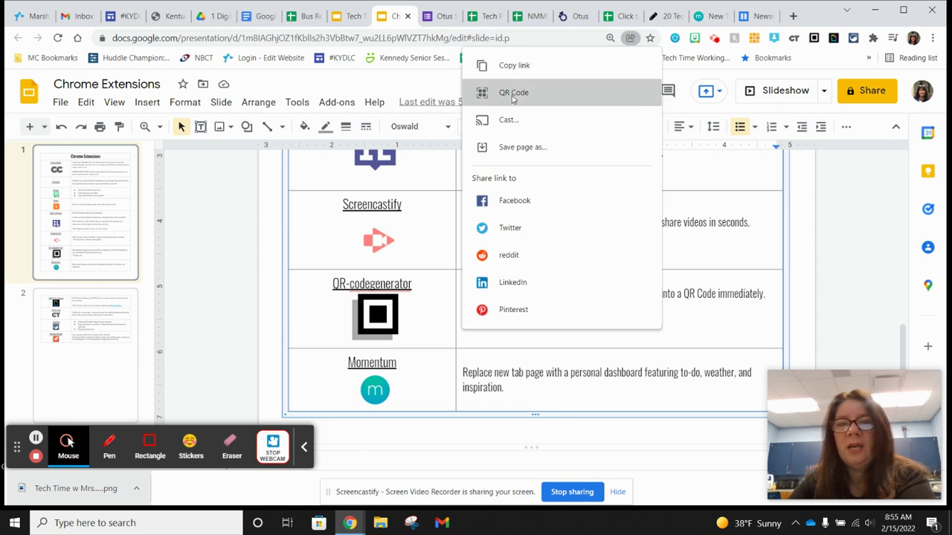
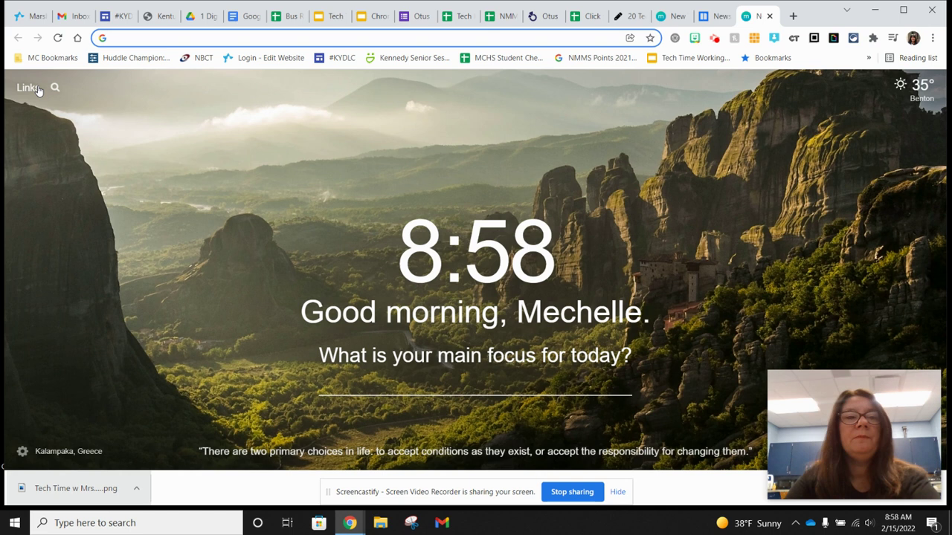
- View the Momentum dashboard's saved links and set today's main focus to "PD Videos"
{"action": "left_click", "coordinate": [37, 89]}
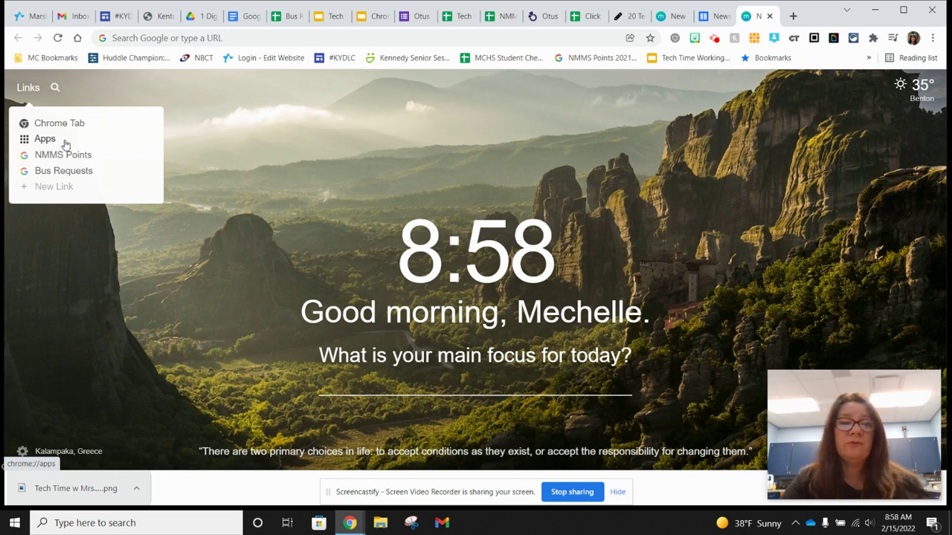
{"action": "left_click", "coordinate": [468, 382]}
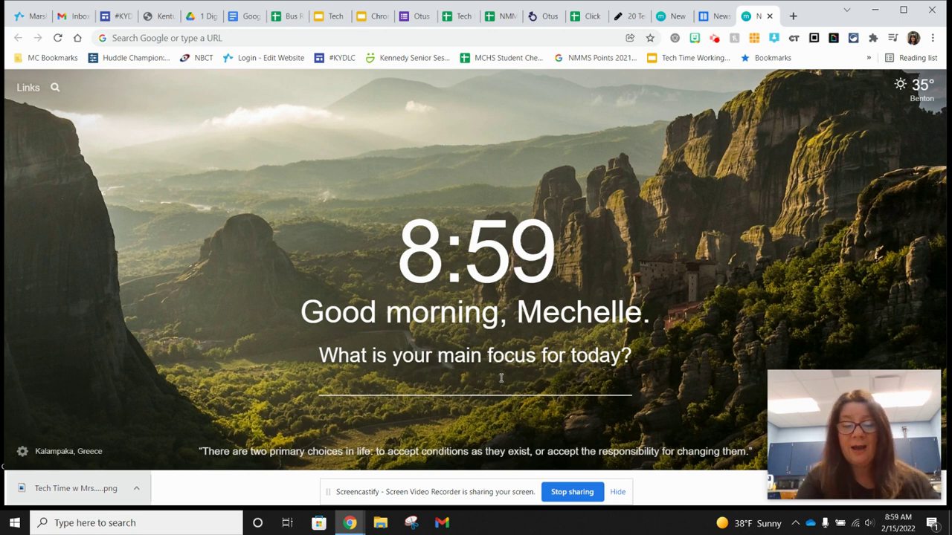
{"action": "type", "text": "PD "}
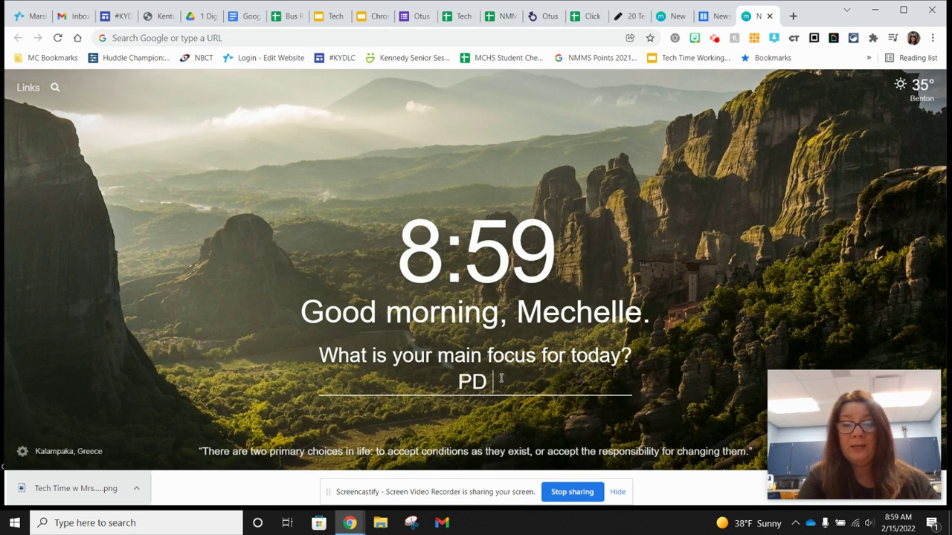
{"action": "type", "text": "Videos"}
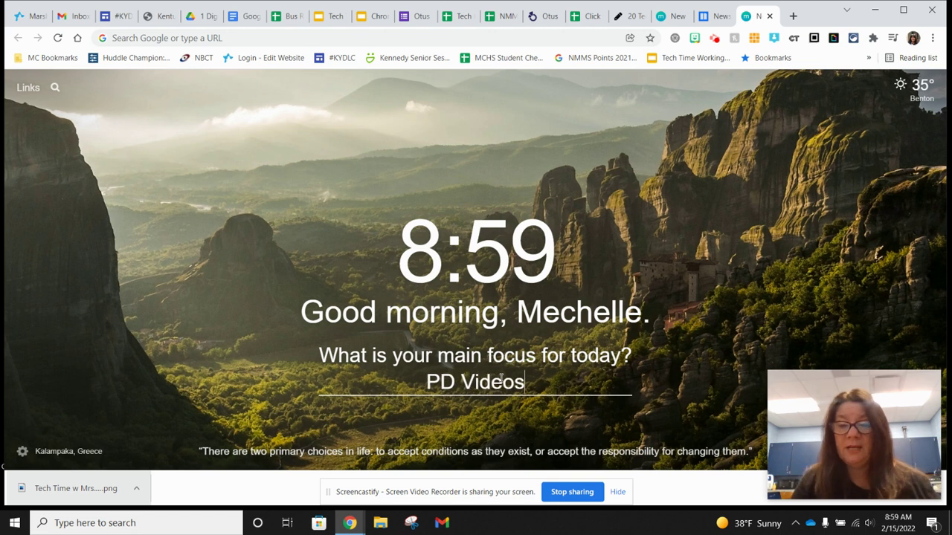
{"action": "key", "text": "Return"}
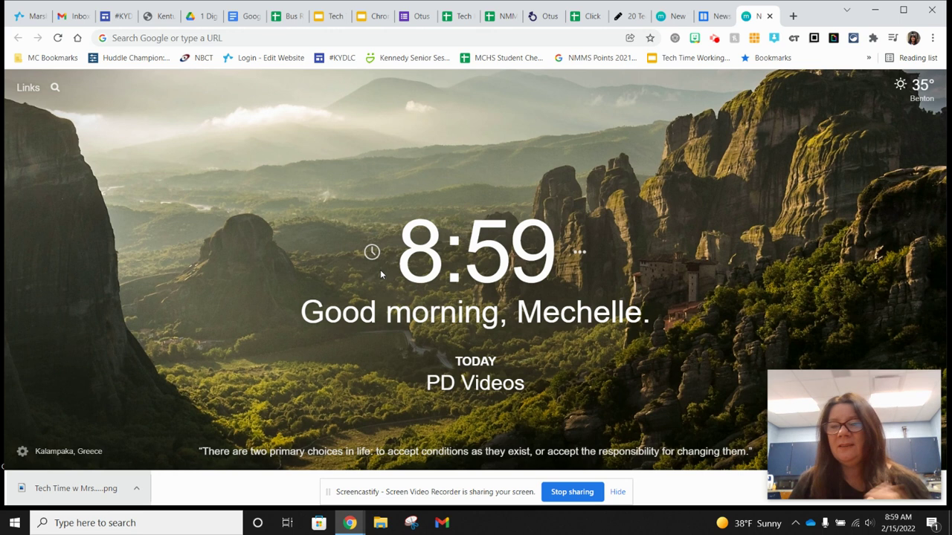
{"action": "mouse_move", "coordinate": [815, 387]}
{"action": "left_click_drag", "start_coordinate": [830, 398], "coordinate": [722, 355]}
{"action": "mouse_move", "coordinate": [723, 373]}
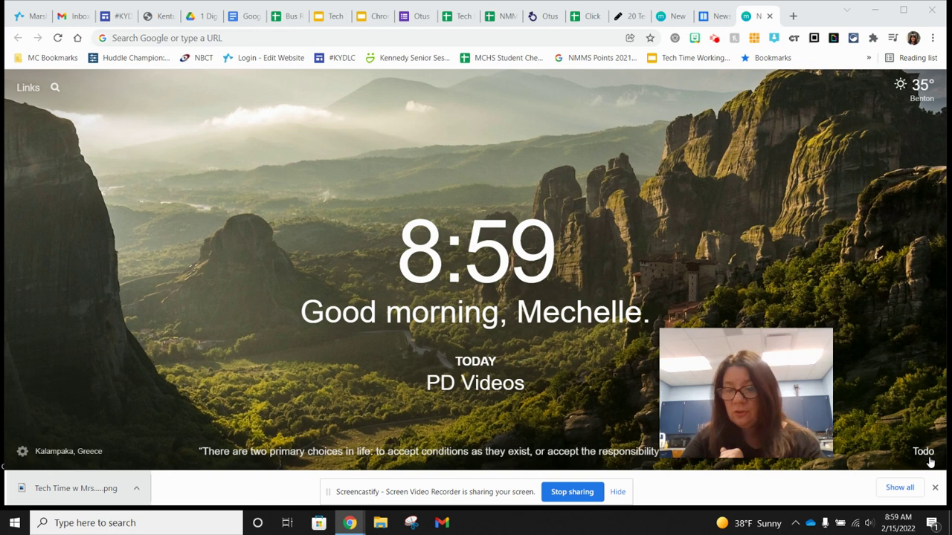
{"action": "mouse_move", "coordinate": [762, 390]}
{"action": "left_click_drag", "start_coordinate": [709, 366], "coordinate": [822, 374]}
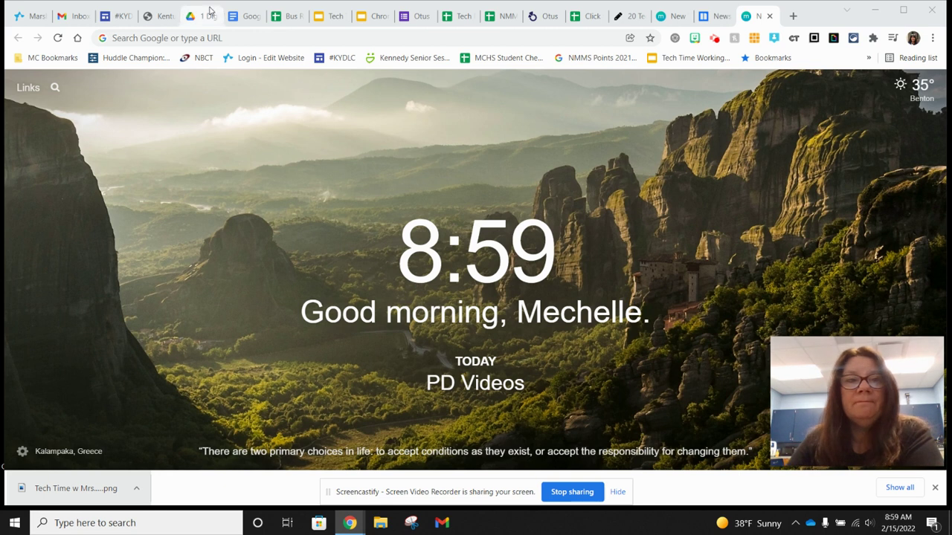
- Switch to the Chrome Extensions presentation and show the GIPHY for Chrome entry on slide 2
{"action": "left_click", "coordinate": [362, 18]}
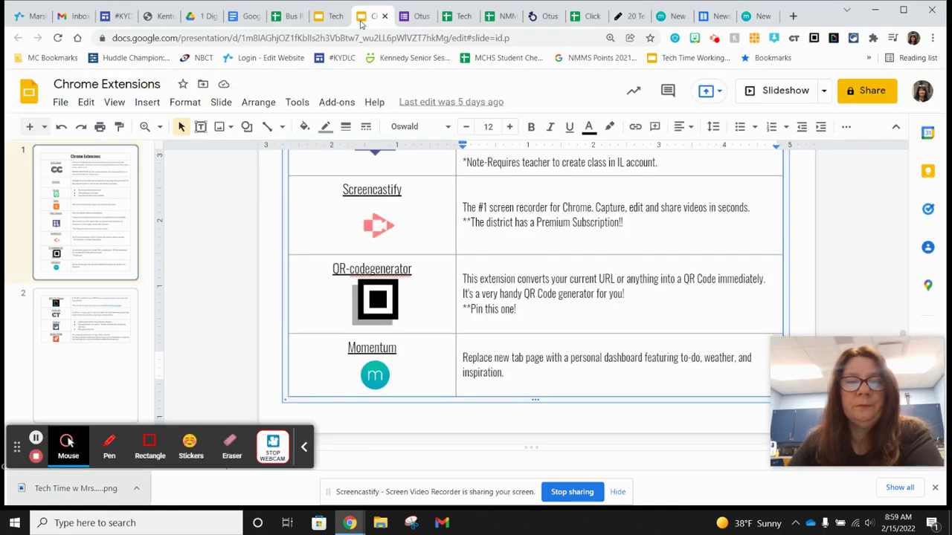
{"action": "left_click", "coordinate": [107, 322]}
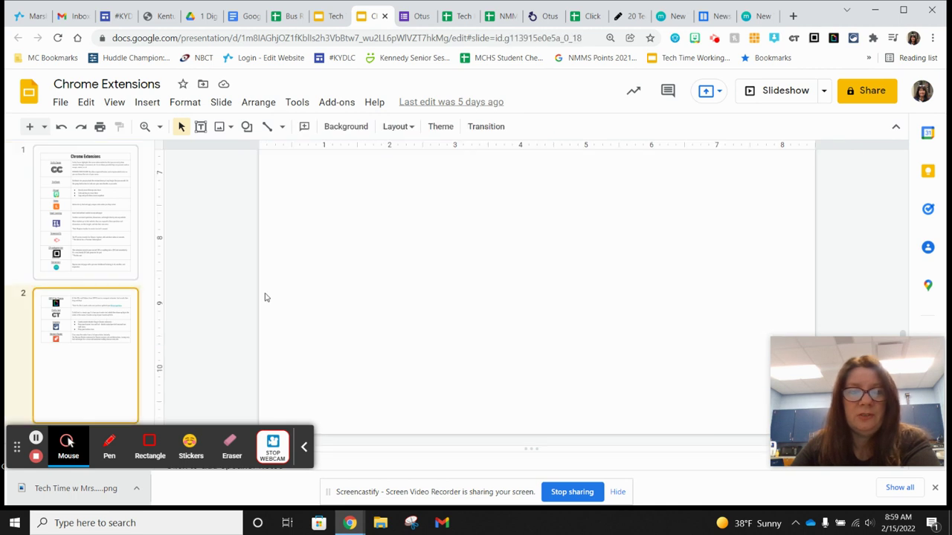
{"action": "scroll", "coordinate": [266, 296], "scroll_direction": "up", "scroll_amount": 6}
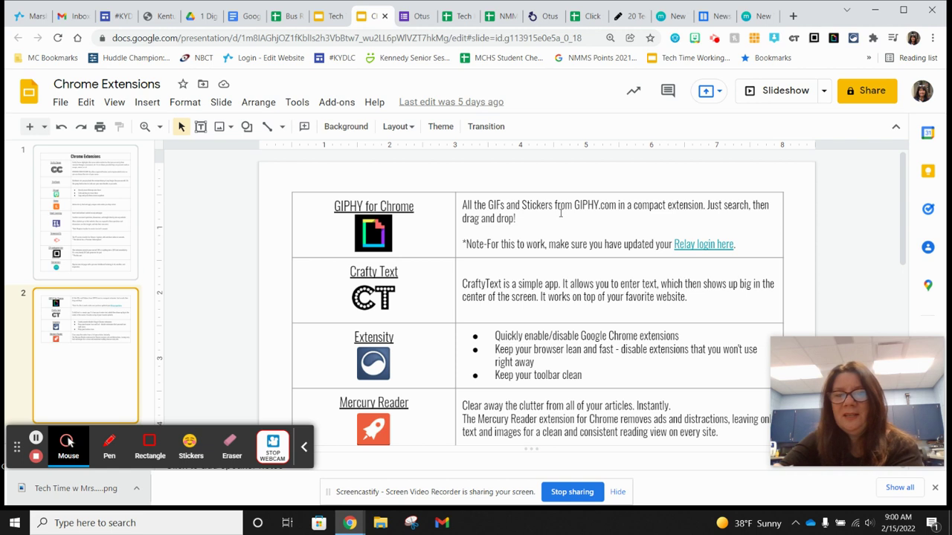
- Open the GIPHY extension and search its GIFs for "st. patricks"
{"action": "left_click", "coordinate": [834, 38]}
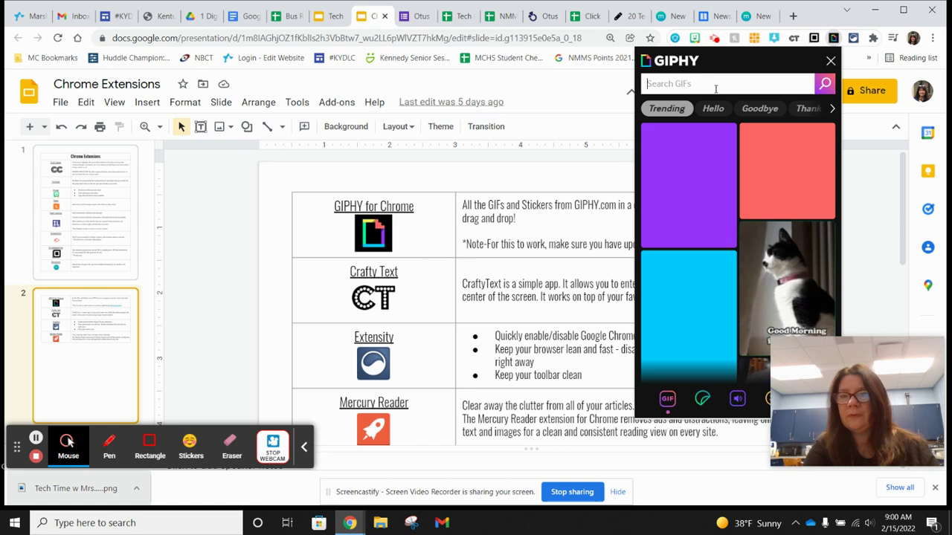
{"action": "left_click", "coordinate": [716, 84]}
{"action": "type", "text": "st"}
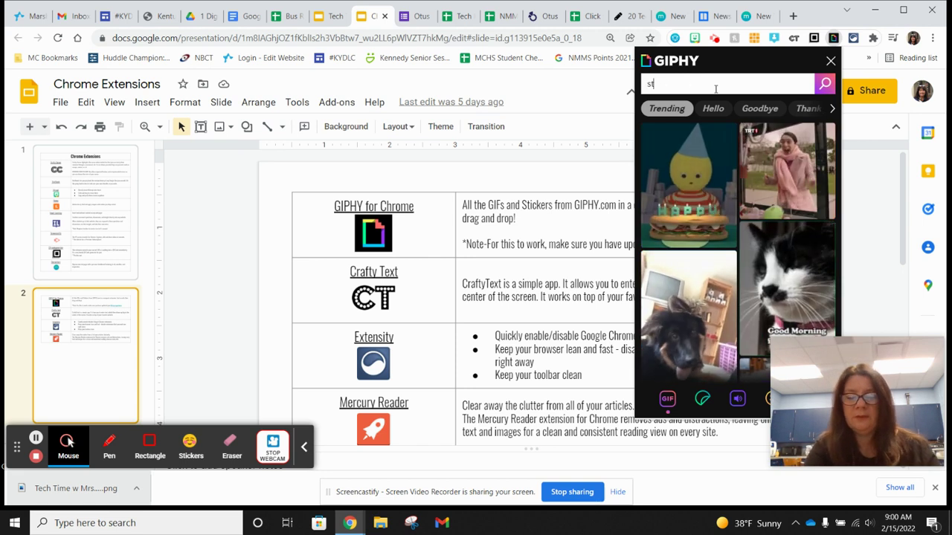
{"action": "type", "text": ". "}
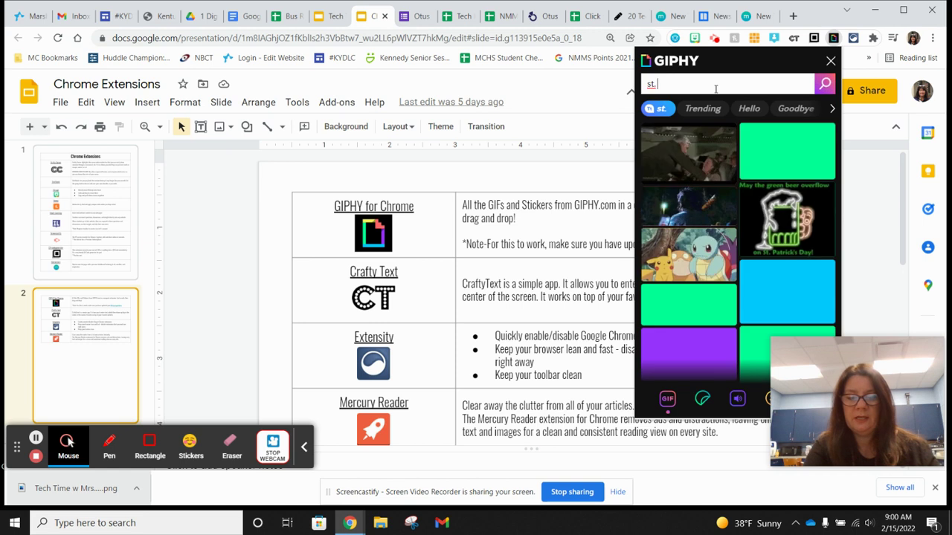
{"action": "type", "text": "patricks"}
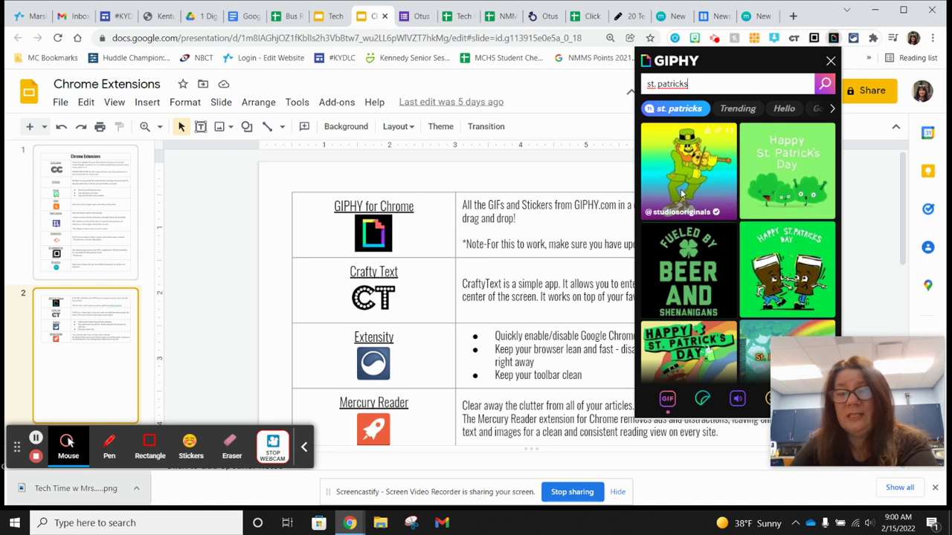
- Browse through the St. Patrick's GIFs and close the GIPHY extension
{"action": "scroll", "coordinate": [773, 234], "scroll_direction": "down", "scroll_amount": 1}
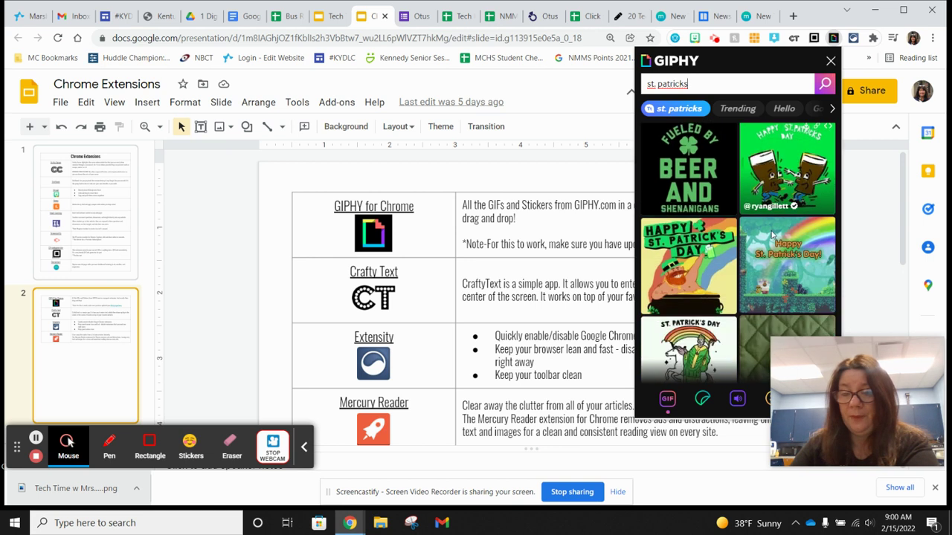
{"action": "scroll", "coordinate": [767, 249], "scroll_direction": "down", "scroll_amount": 5}
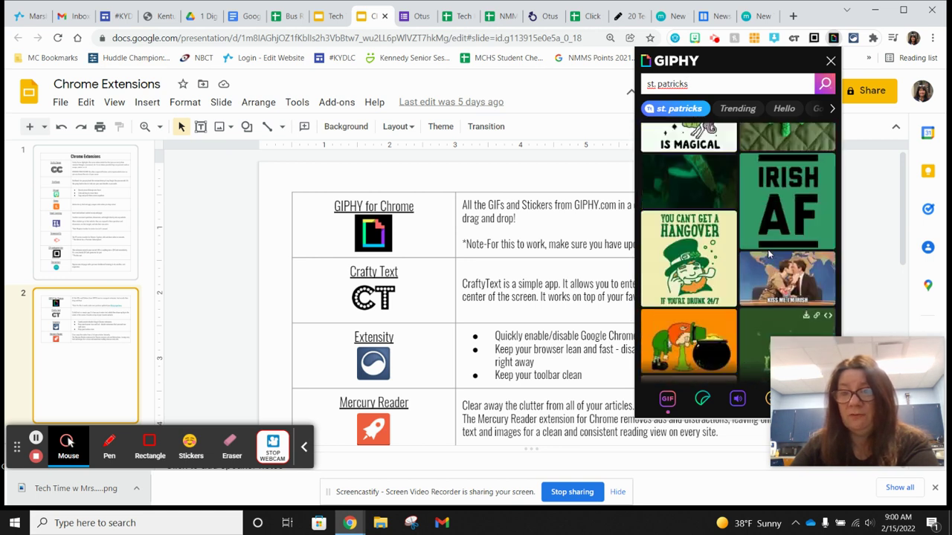
{"action": "scroll", "coordinate": [755, 203], "scroll_direction": "up", "scroll_amount": 8}
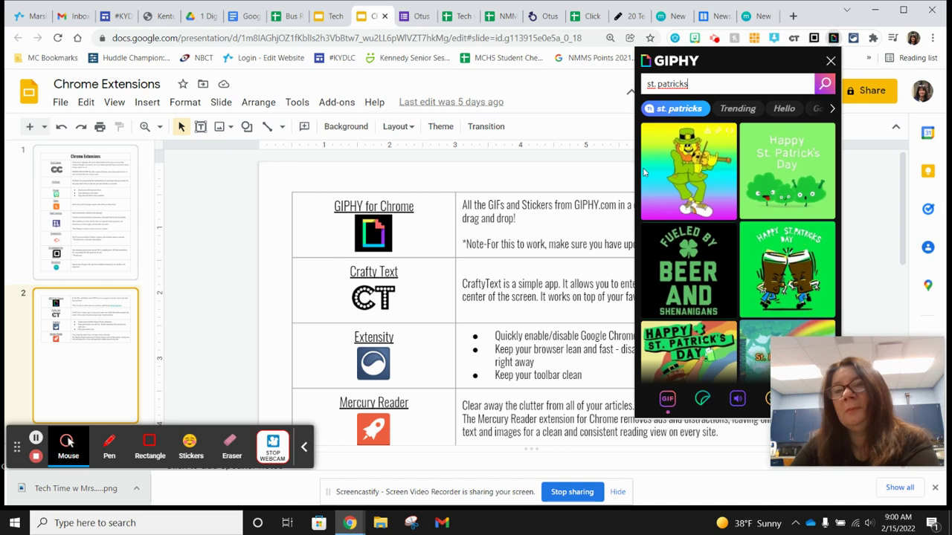
{"action": "left_click", "coordinate": [830, 64]}
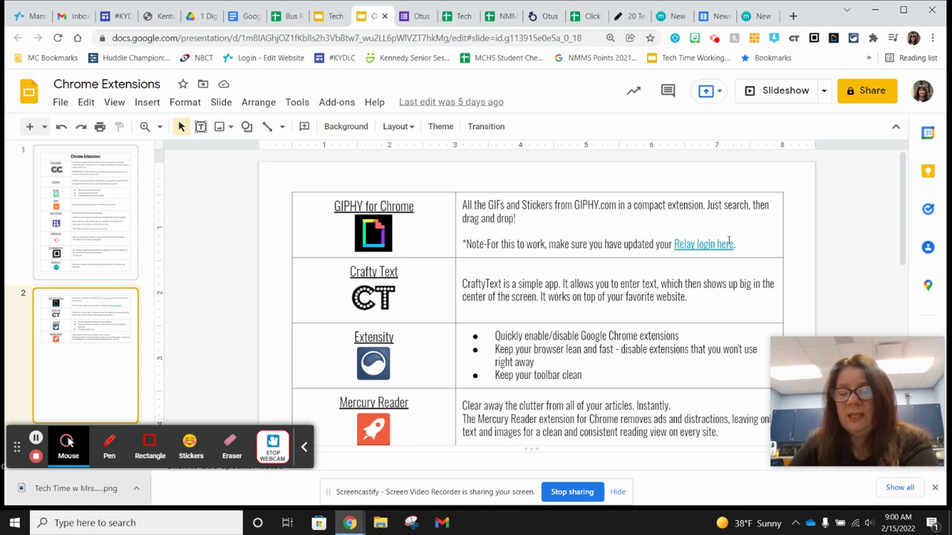
- Point out the Relay login note on the slide and open Relay Login from the school district website's staff links
{"action": "left_click", "coordinate": [589, 245]}
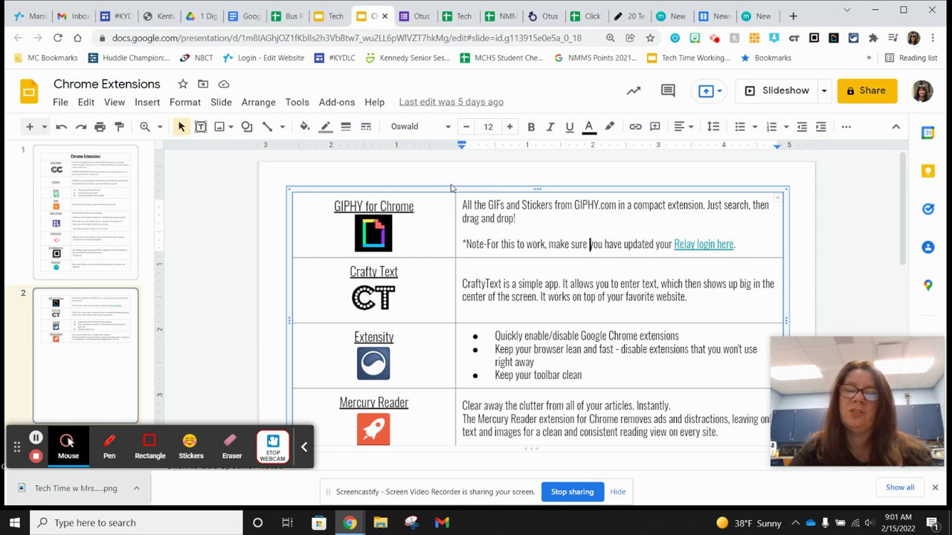
{"action": "left_click", "coordinate": [33, 17]}
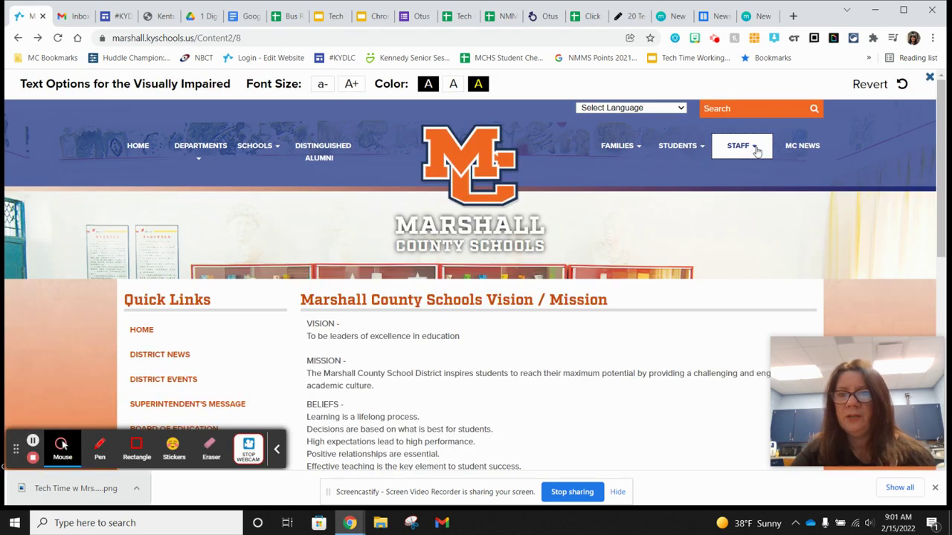
{"action": "left_click", "coordinate": [756, 150]}
{"action": "left_click_drag", "start_coordinate": [849, 396], "coordinate": [541, 402]}
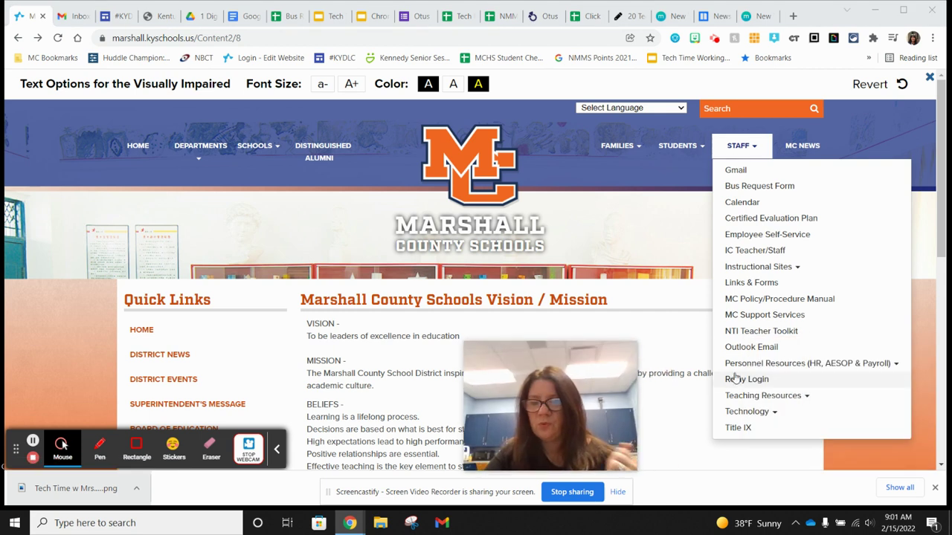
{"action": "left_click", "coordinate": [771, 381]}
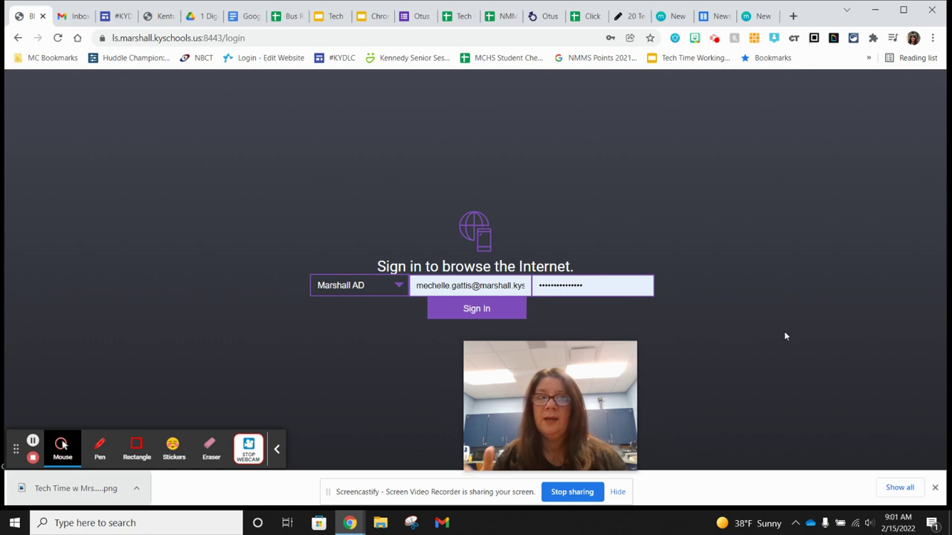
- Go back from the Relay sign-in page to the district's Vision / Mission page
{"action": "left_click", "coordinate": [16, 39]}
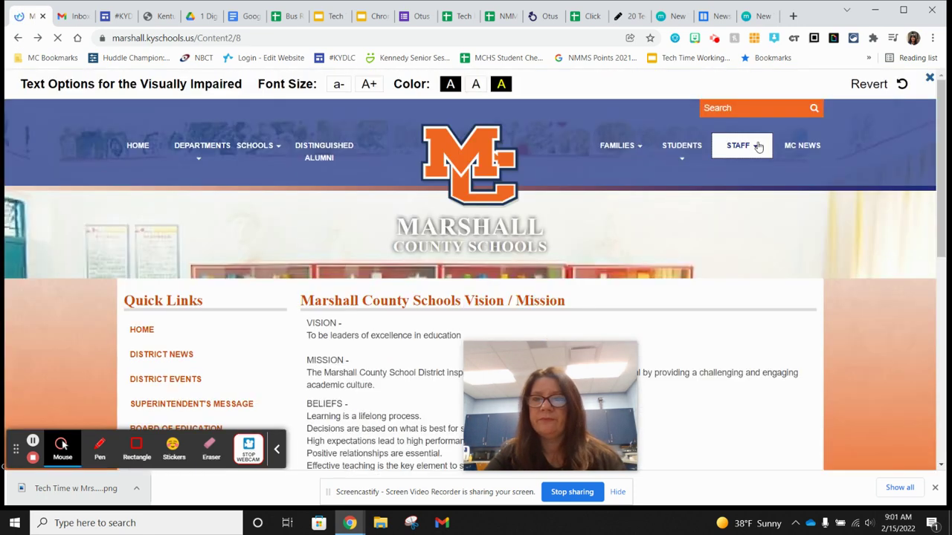
{"action": "mouse_move", "coordinate": [757, 146]}
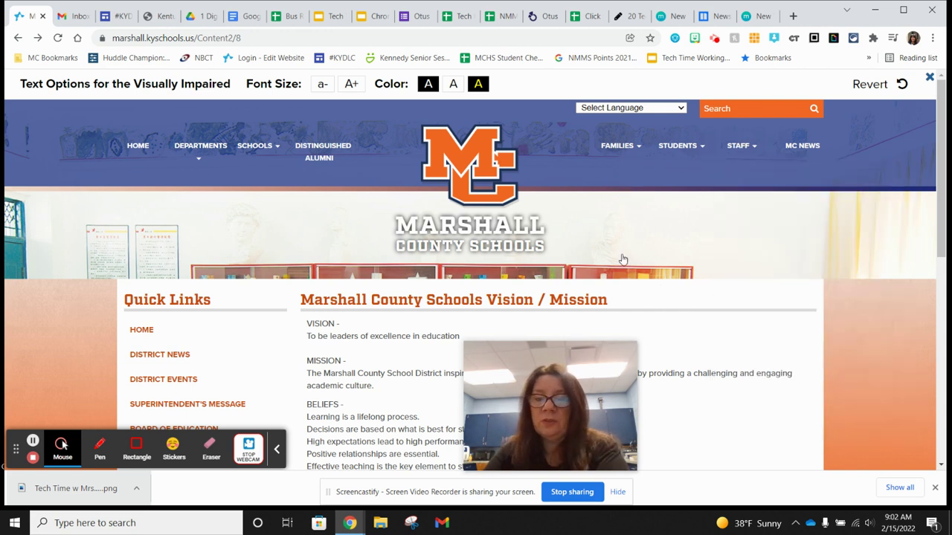
{"action": "left_click_drag", "start_coordinate": [595, 385], "coordinate": [877, 387]}
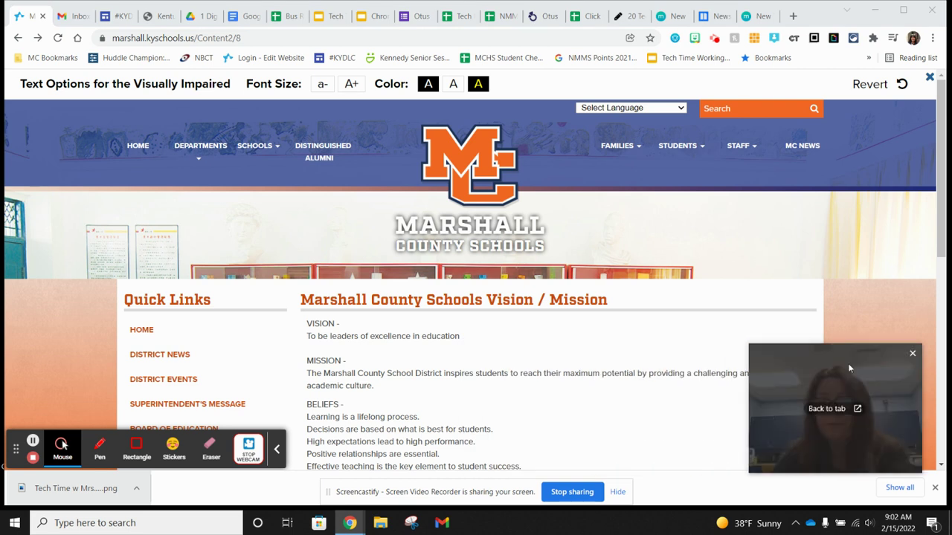
- Return to the Chrome Extensions presentation, check slide 1, and show the Crafty Text entry on slide 2
{"action": "left_click", "coordinate": [372, 15]}
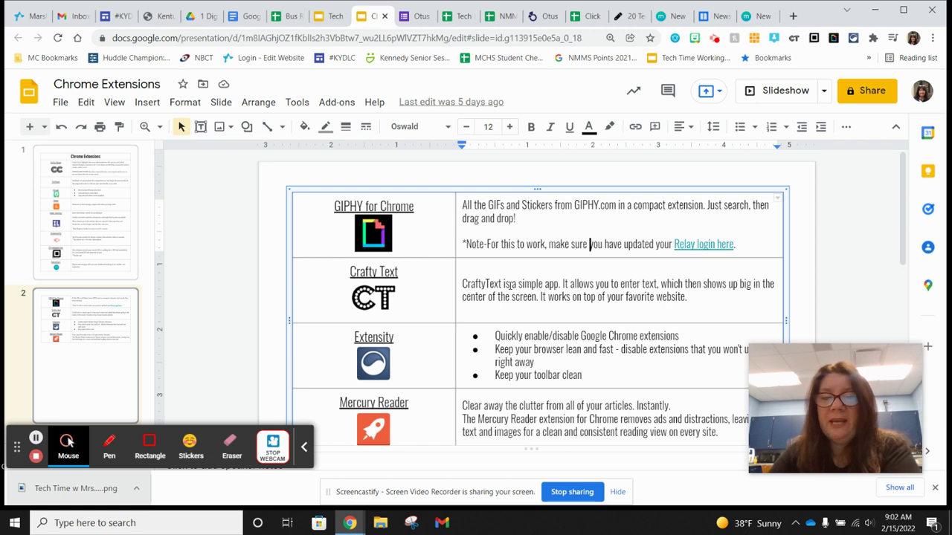
{"action": "left_click", "coordinate": [70, 221]}
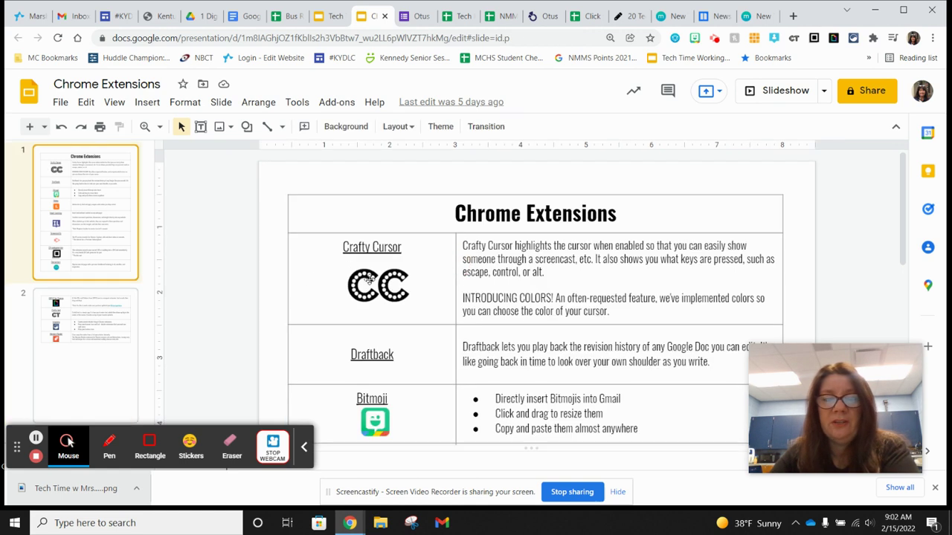
{"action": "left_click", "coordinate": [103, 313]}
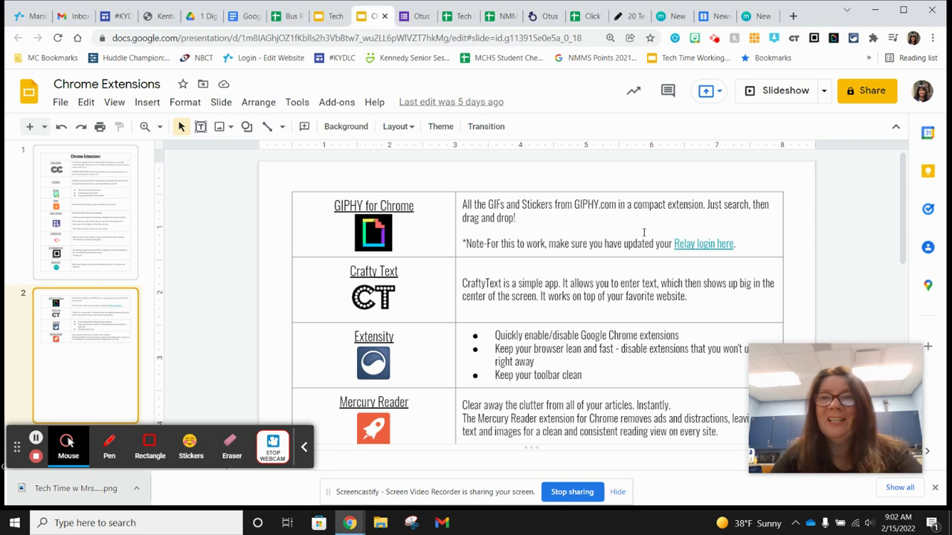
- Open the Crafty Text extension's text entry box over the slide
{"action": "left_click", "coordinate": [794, 38]}
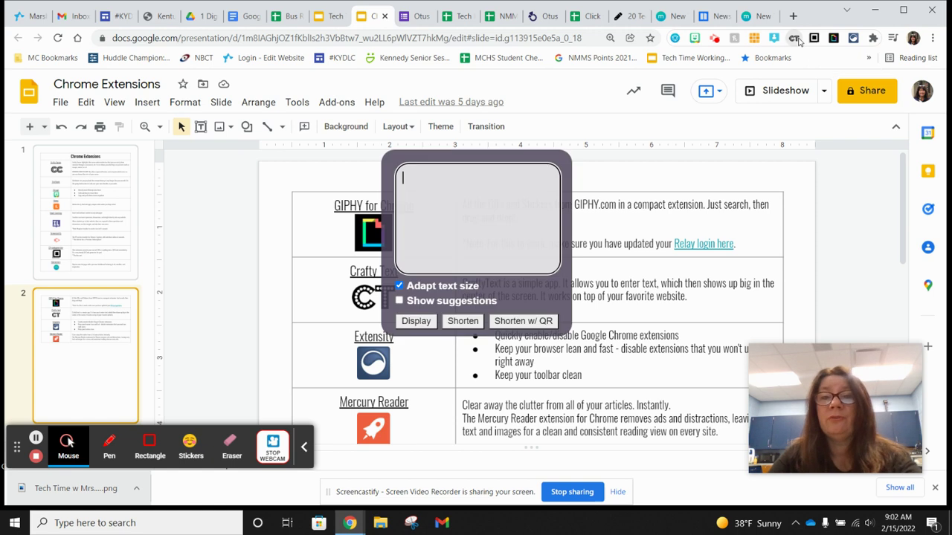